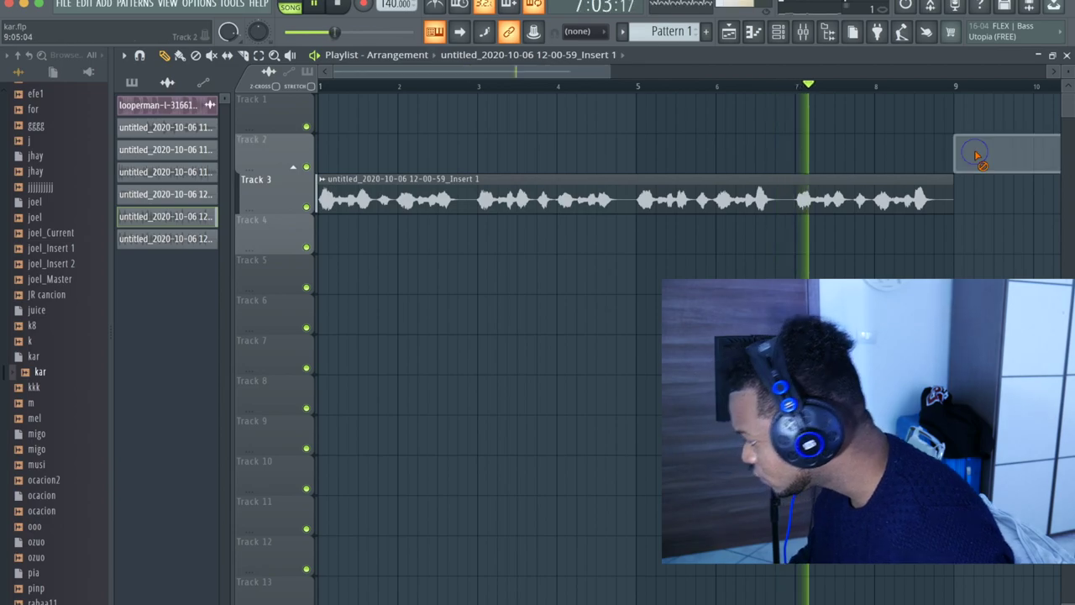
Step: Stop playback and place the looperman da-baby-drums loop on Track 1 so it starts at bar 1
click(317, 6)
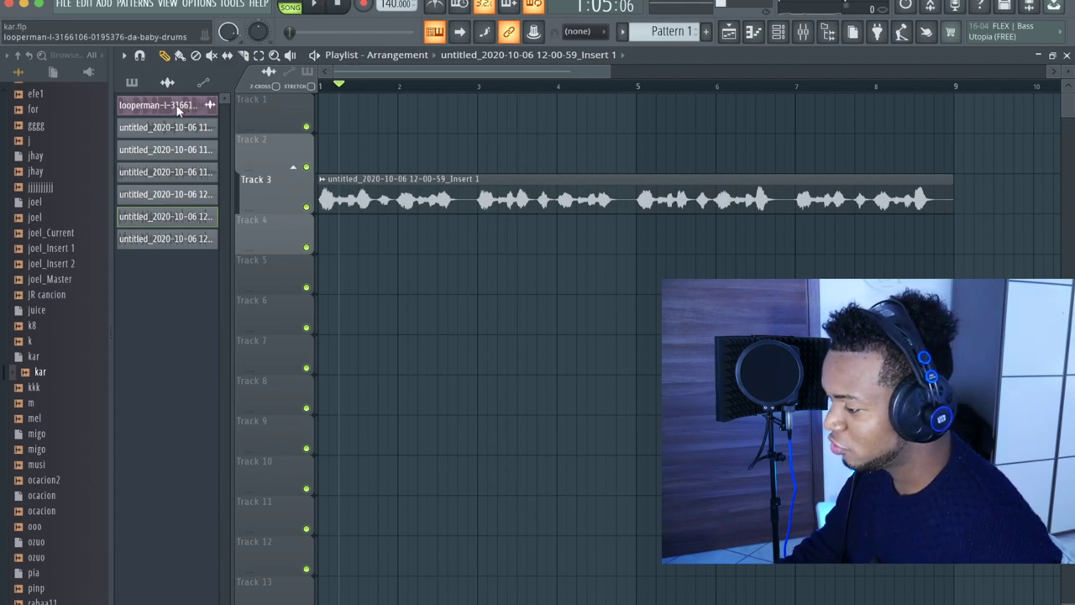
click(177, 109)
click(469, 124)
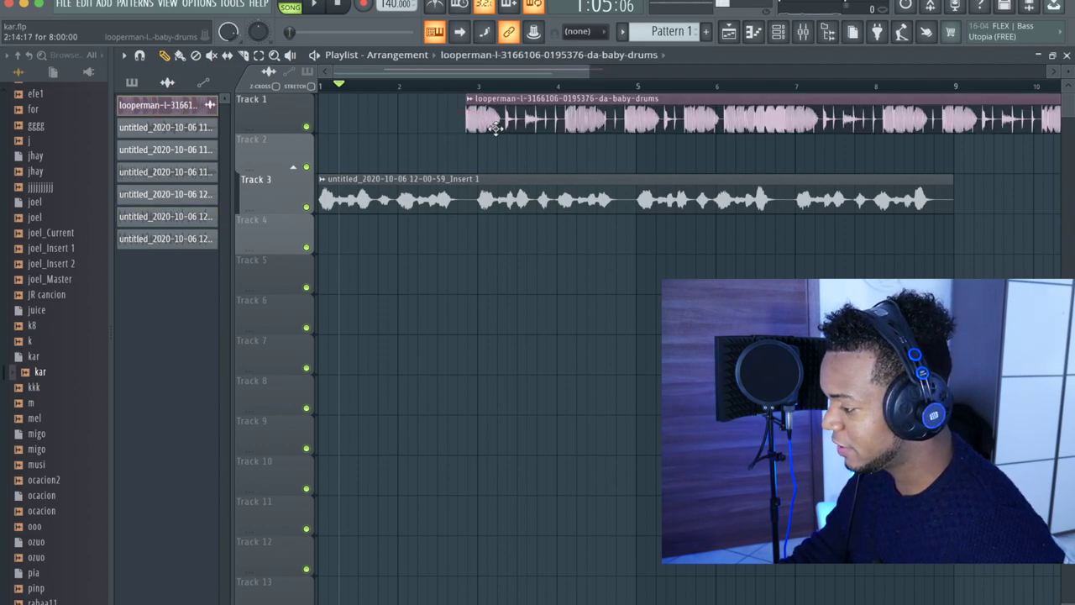
drag(526, 125, 341, 129)
drag(341, 87, 323, 87)
Step: Play the drum loop with the Track 3 vocal clip, and view the vocal clip's channel settings
click(316, 5)
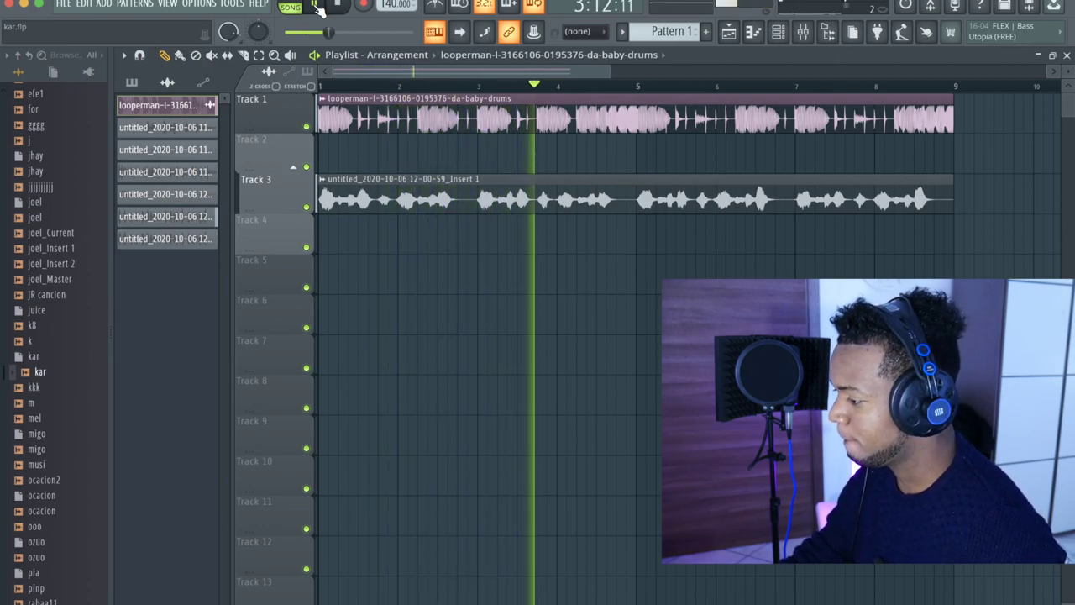
click(317, 6)
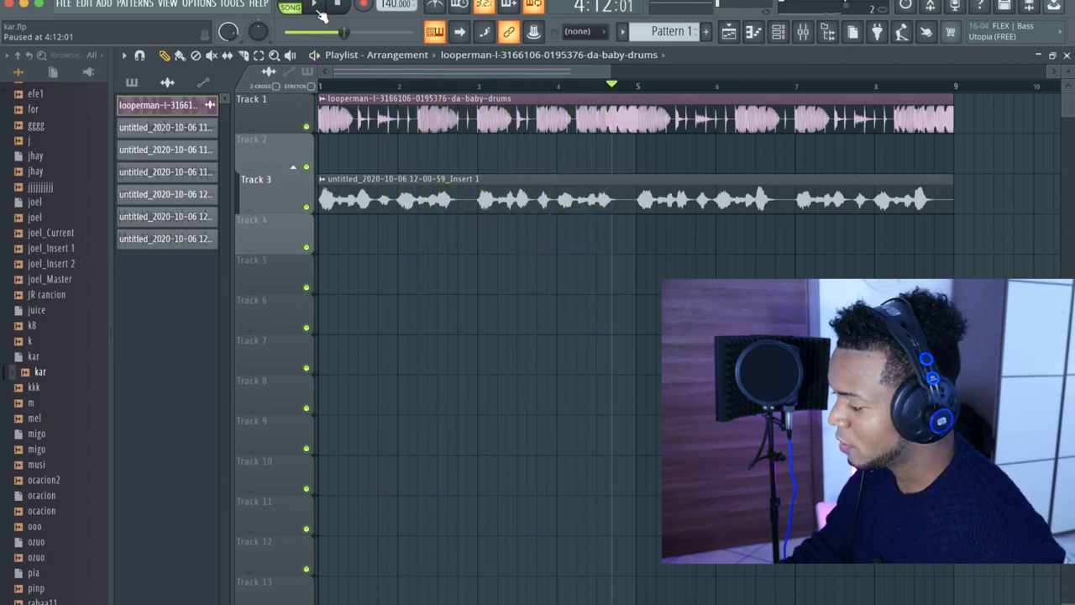
double_click(566, 195)
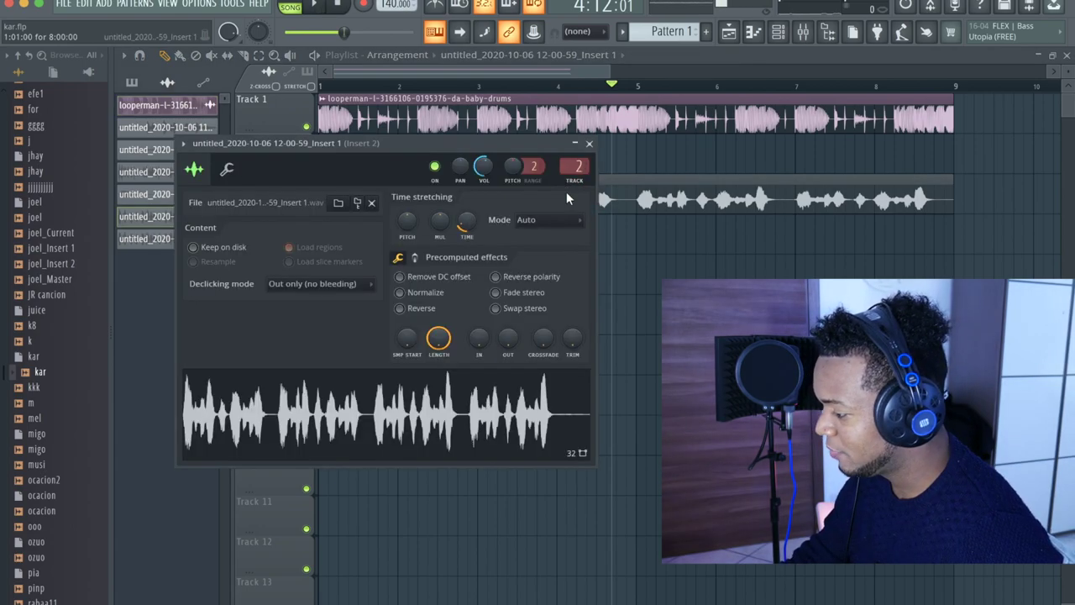
click(590, 143)
Step: Play the arrangement again from the start to hear how the drums and vocal fit together
click(337, 4)
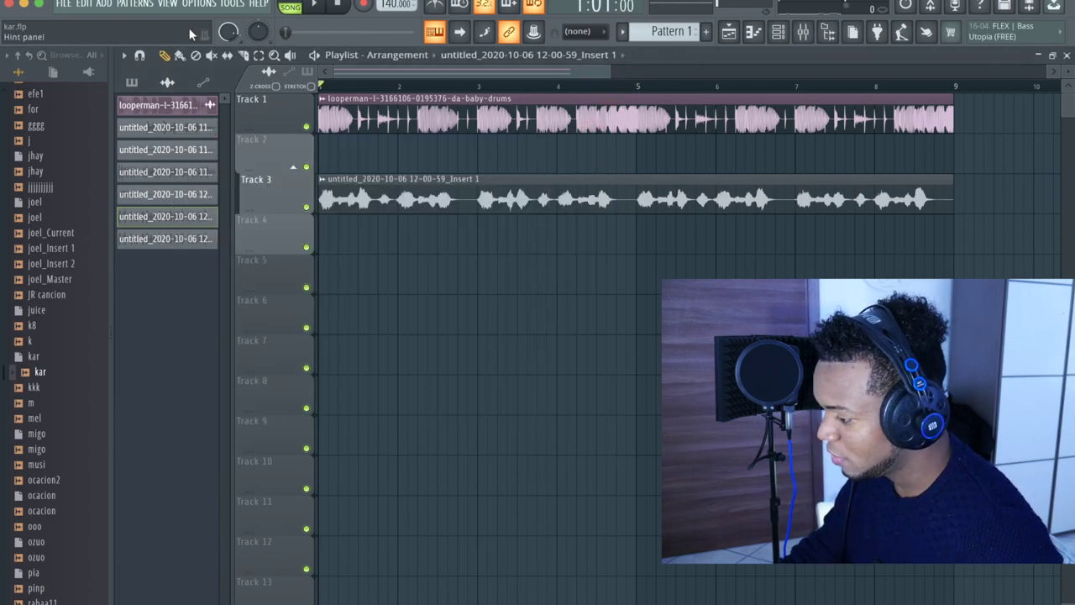
click(315, 4)
click(319, 4)
click(318, 5)
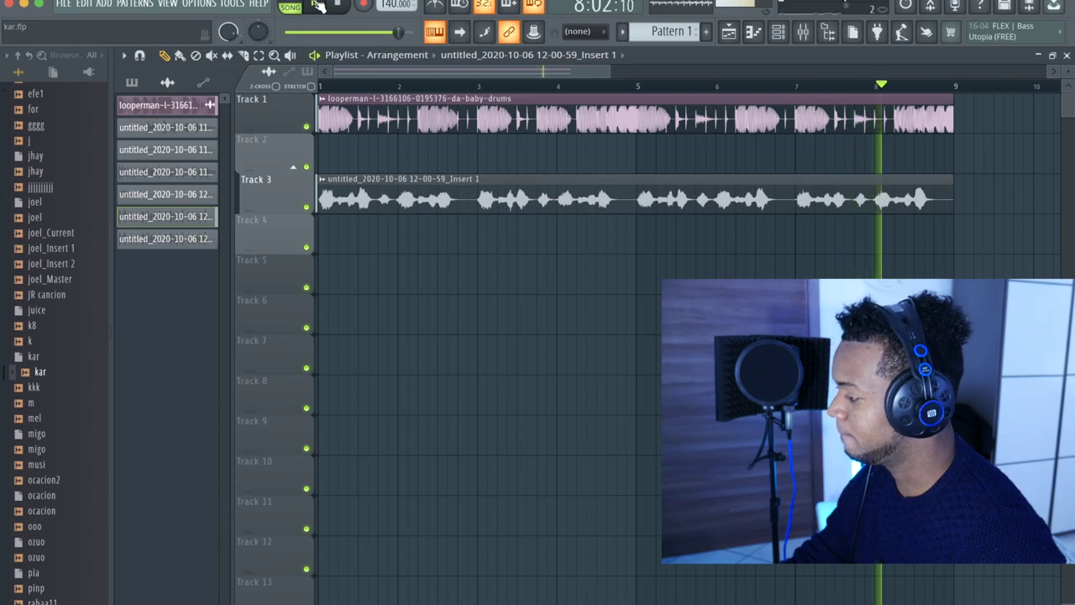
click(319, 5)
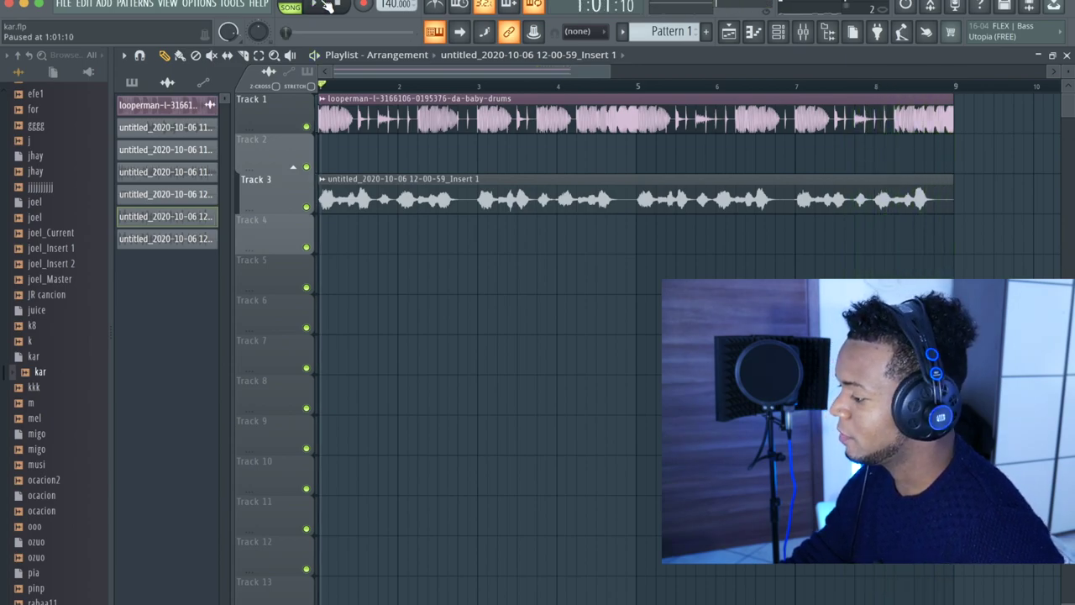
Step: Try a Fine Tune of 99 in the Pitcher effect on mixer Insert 2 and play the result
click(806, 34)
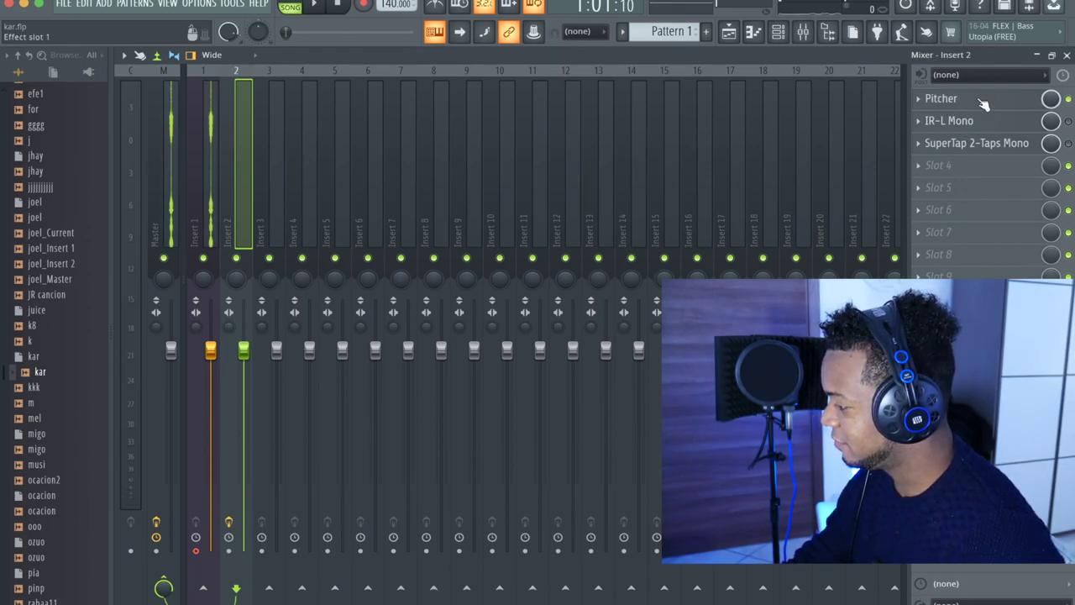
click(942, 99)
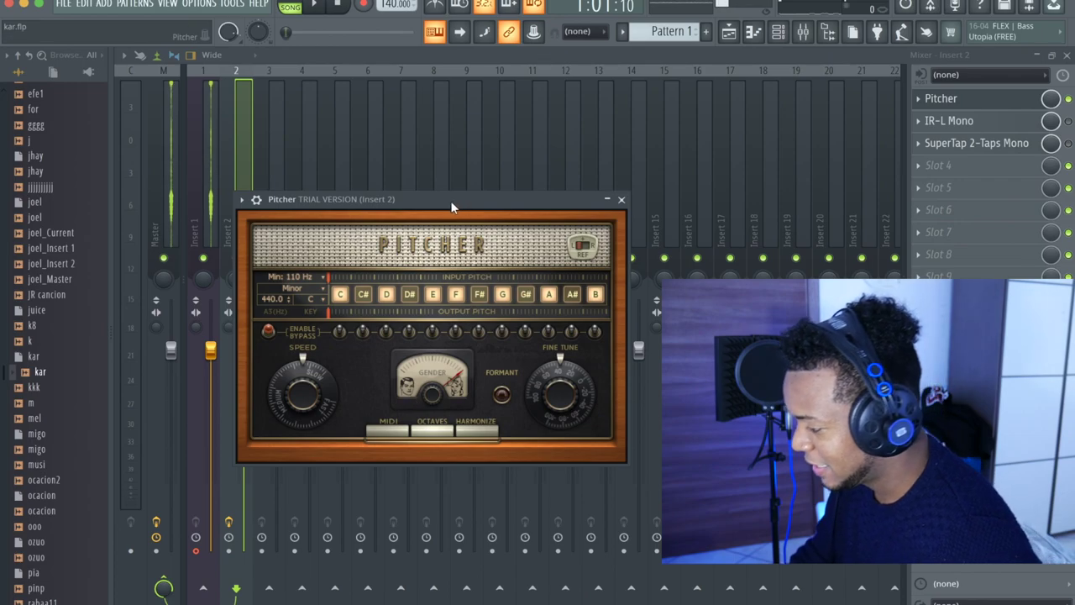
drag(451, 201, 461, 95)
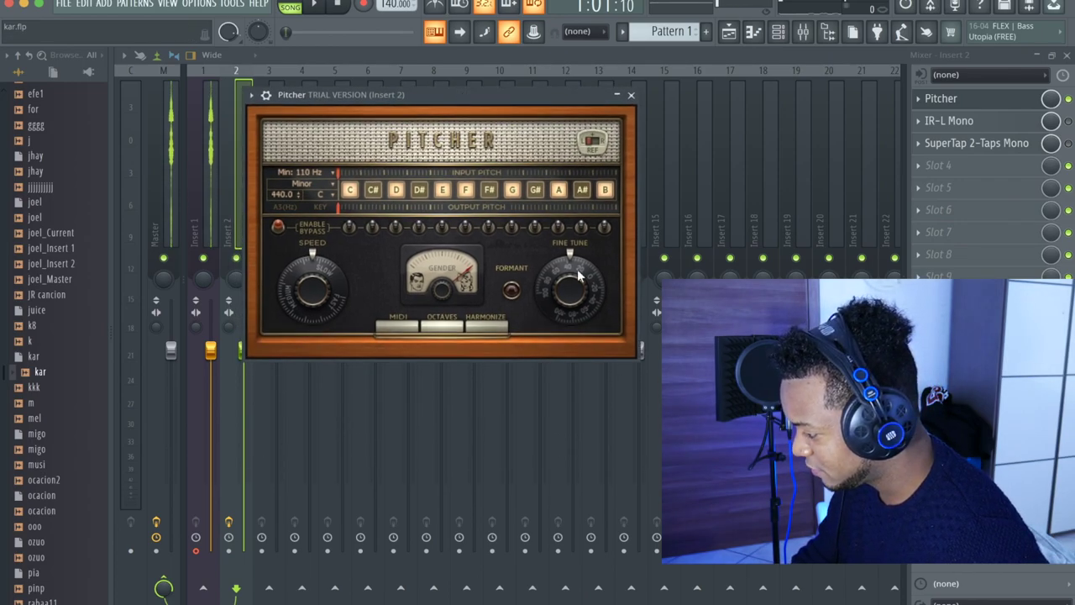
drag(571, 287, 571, 227)
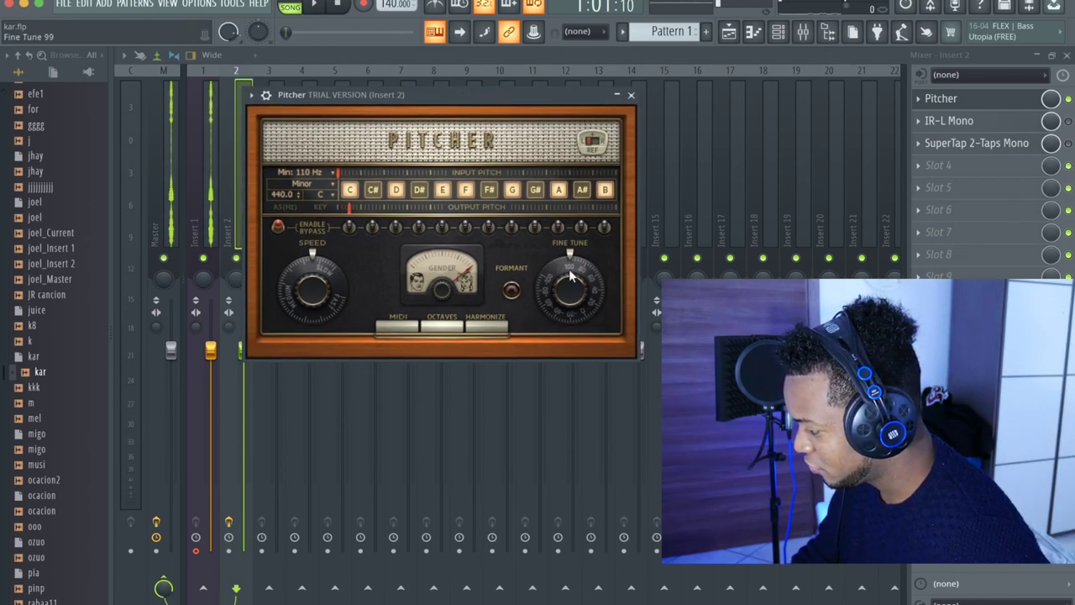
click(320, 7)
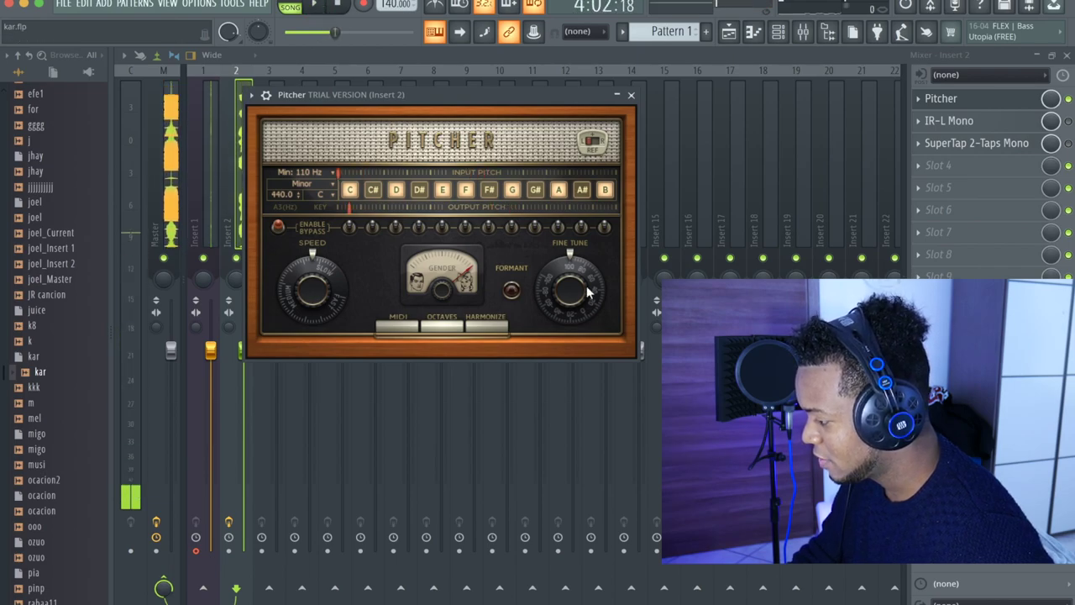
Step: Restore Pitcher's previous Fine Tune setting, play the song to check it, and close Pitcher
drag(576, 270, 575, 310)
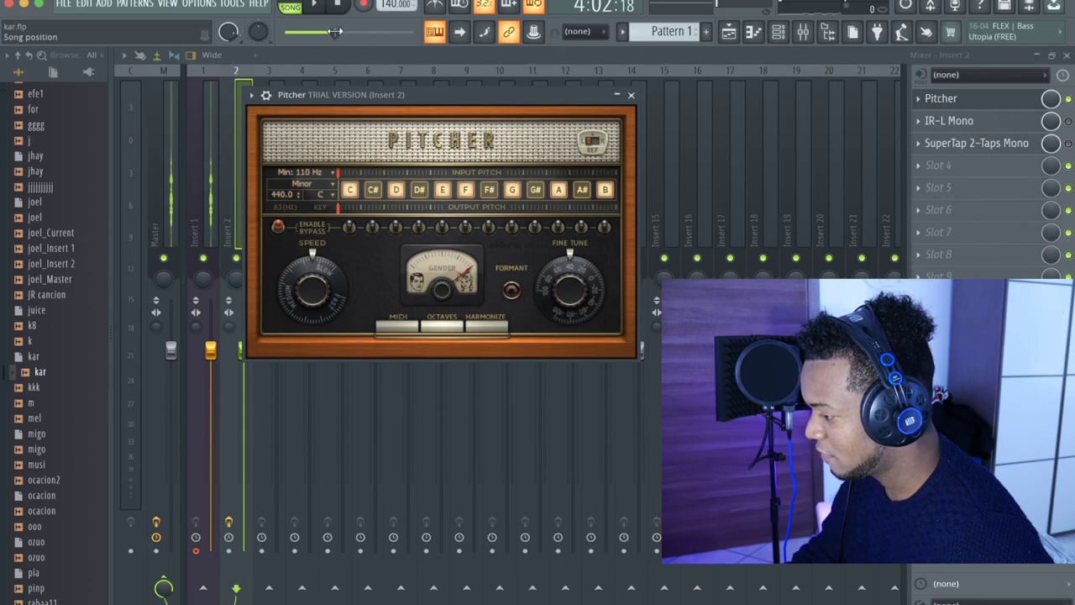
click(314, 6)
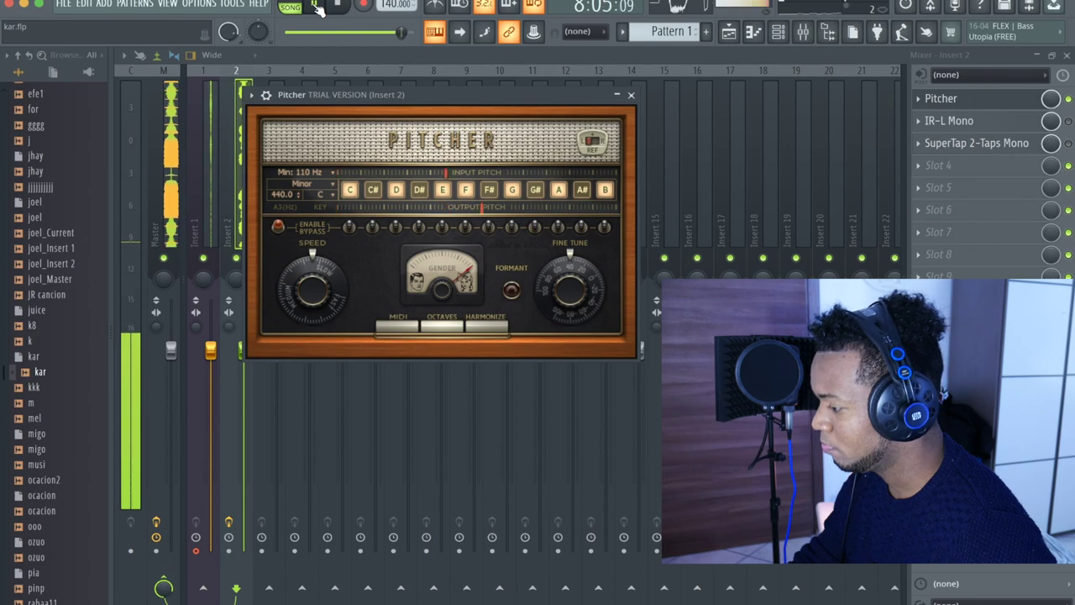
click(631, 94)
Step: Add an IR-L Mono reverb to slot 4 of mixer Insert 2
click(881, 30)
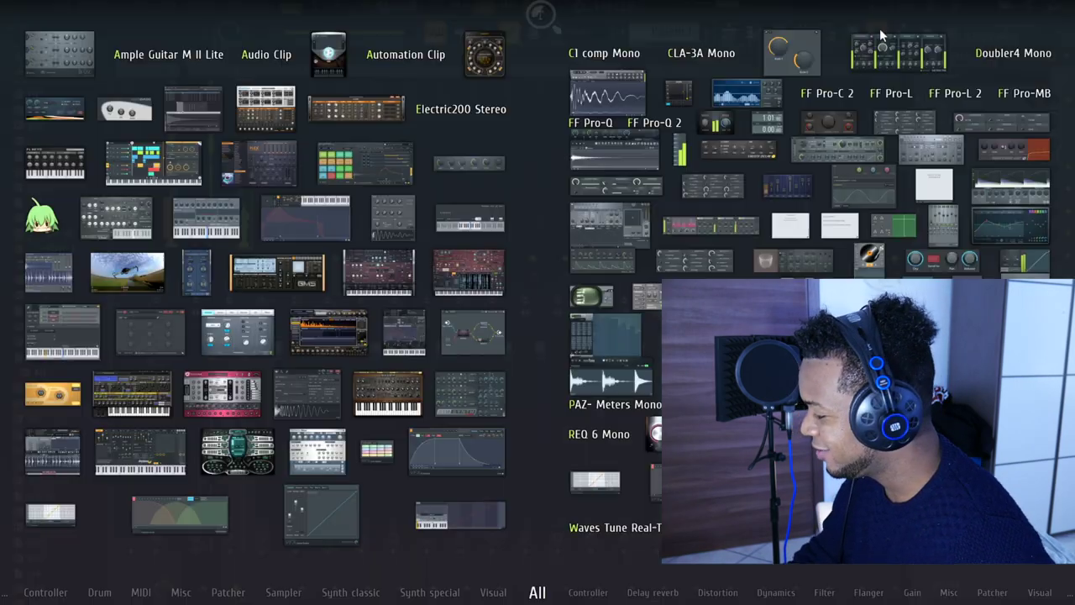
scroll(880, 28, up, 2)
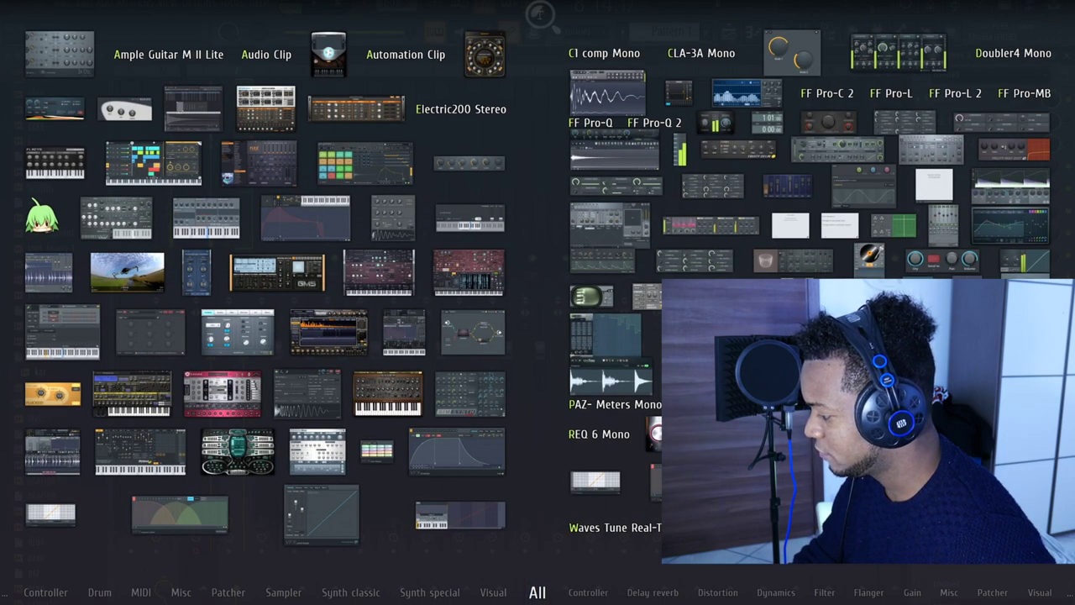
click(739, 297)
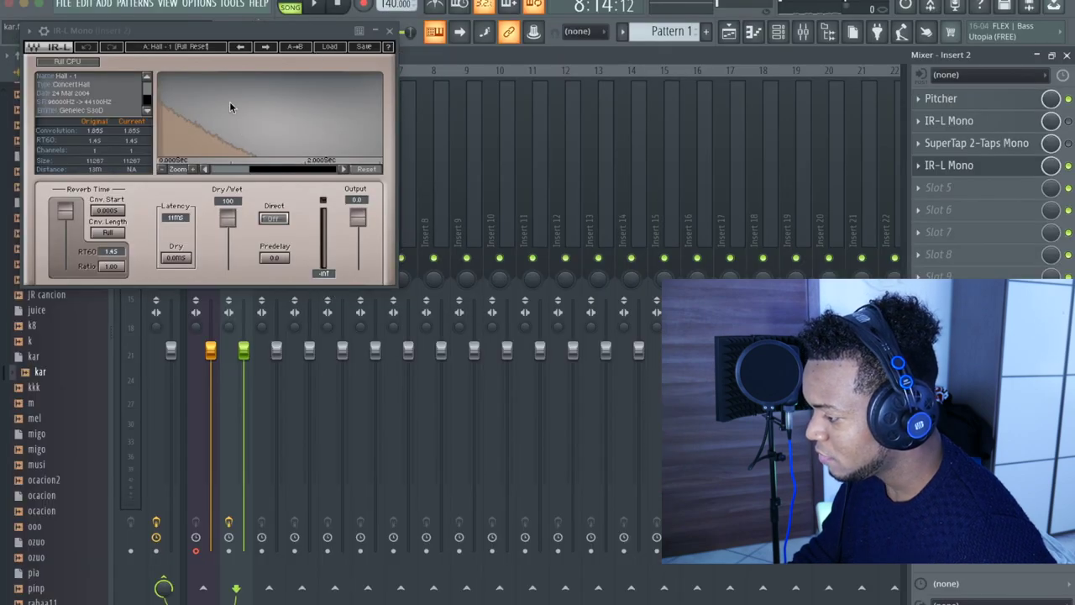
drag(223, 39, 329, 75)
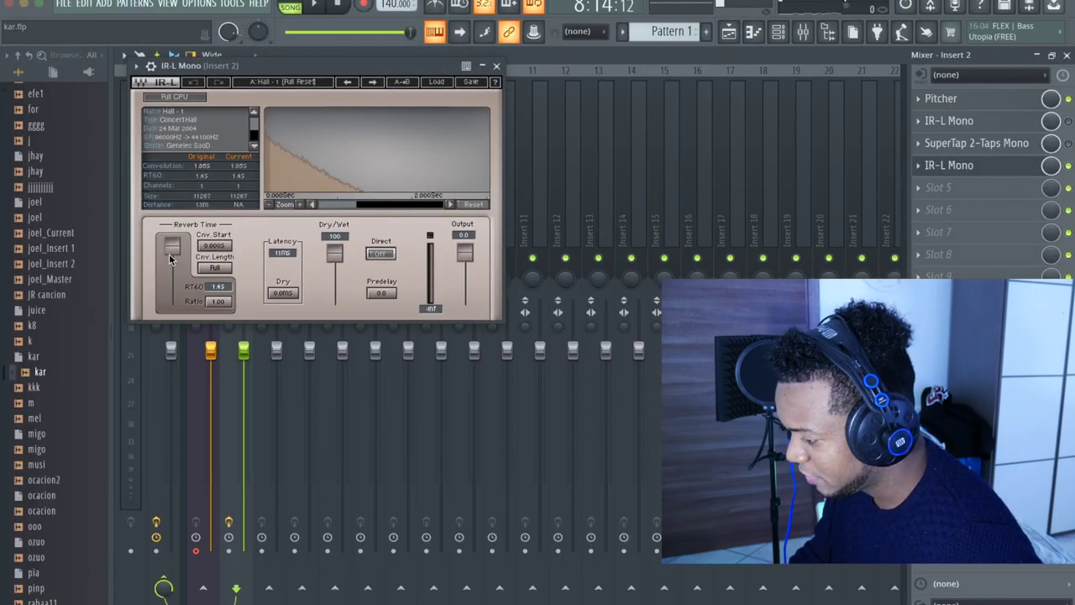
Step: Set the new IR-L Mono's reverb time ratio to 0.50 and Dry/Wet to 2.03, and play from the start
drag(169, 254, 171, 279)
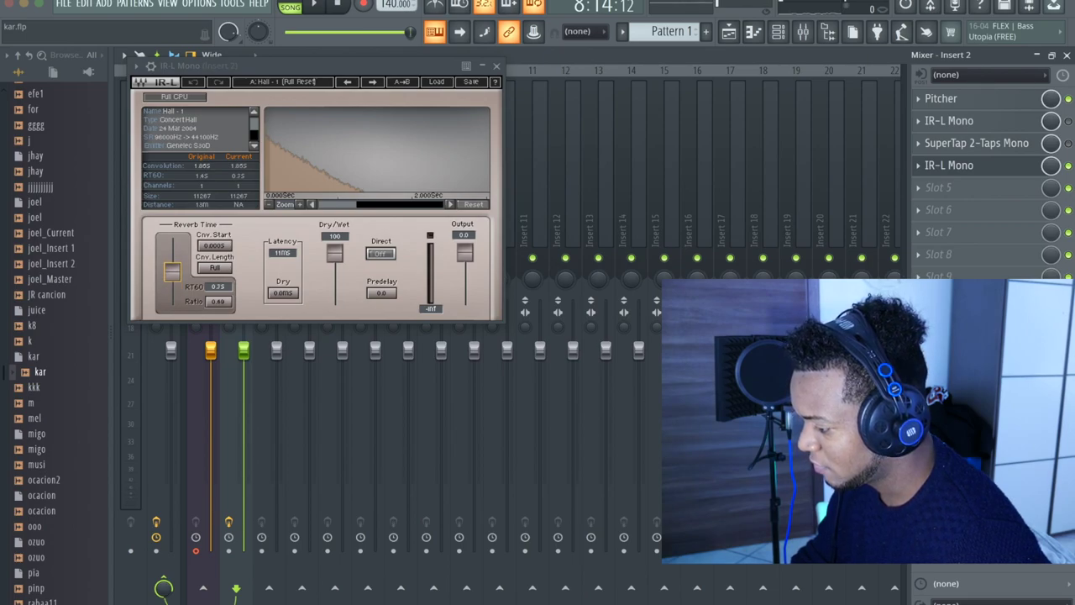
drag(334, 252, 335, 295)
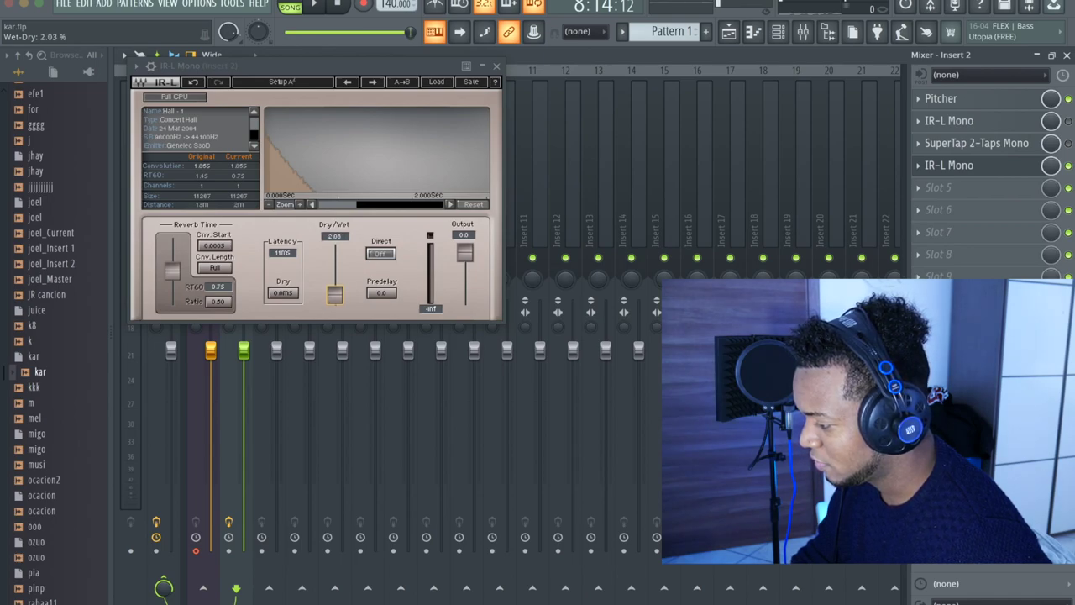
click(498, 65)
drag(409, 33, 285, 33)
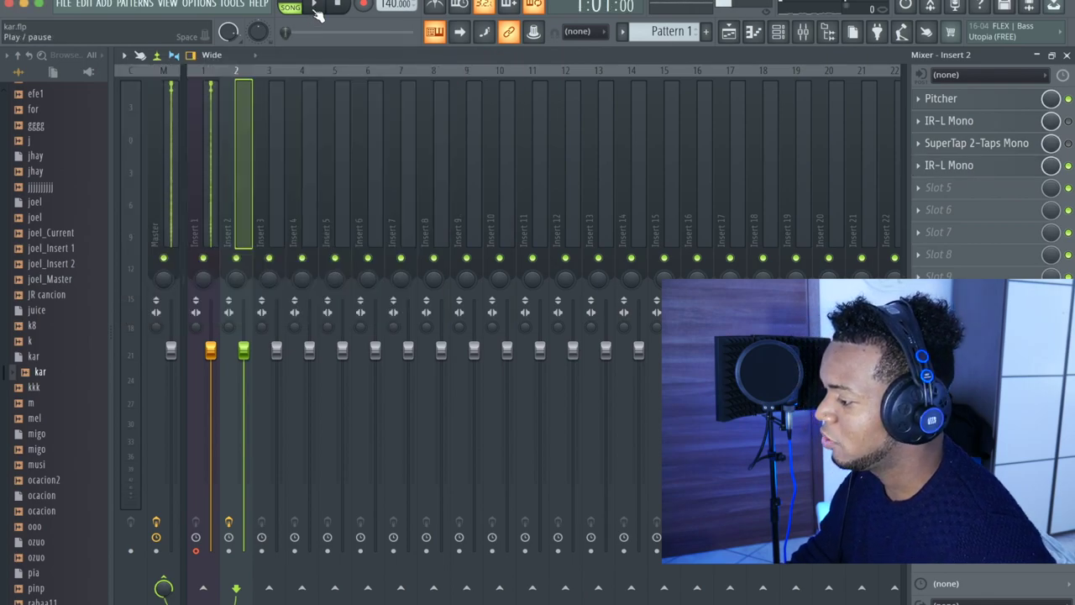
click(318, 6)
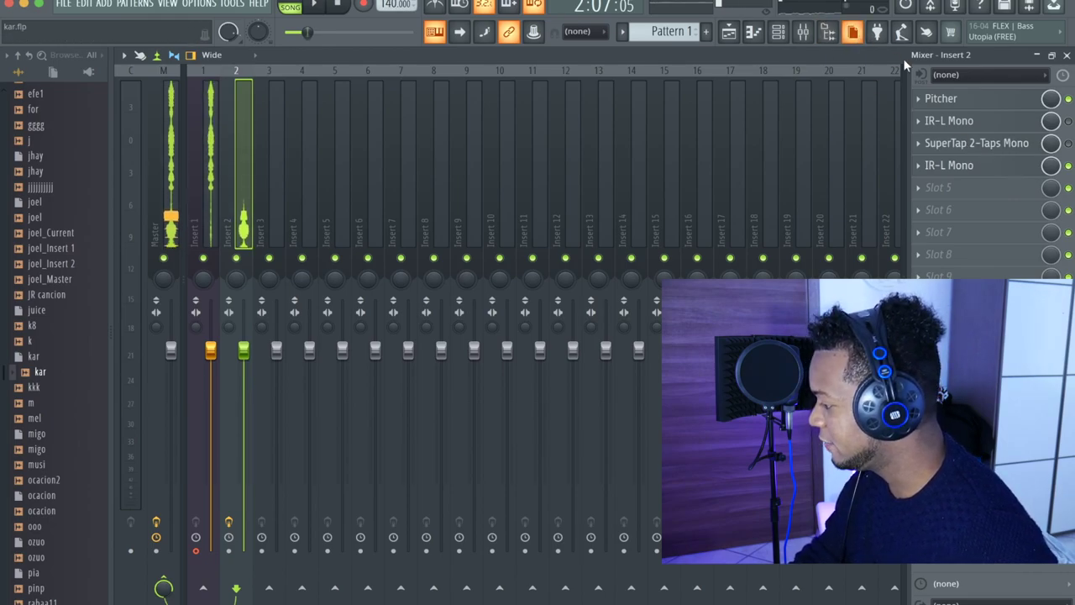
Step: Add a SuperTap 2-Taps Mono delay to slot 5 of Insert 2 and enable both taps at -30.0 dB gain
click(878, 34)
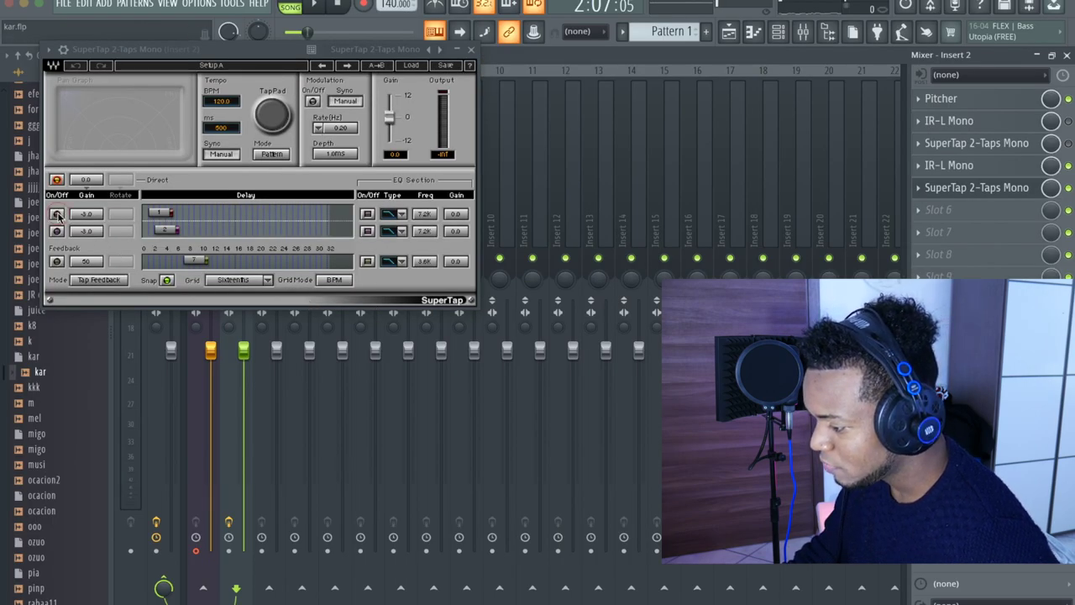
click(57, 214)
drag(88, 213, 88, 238)
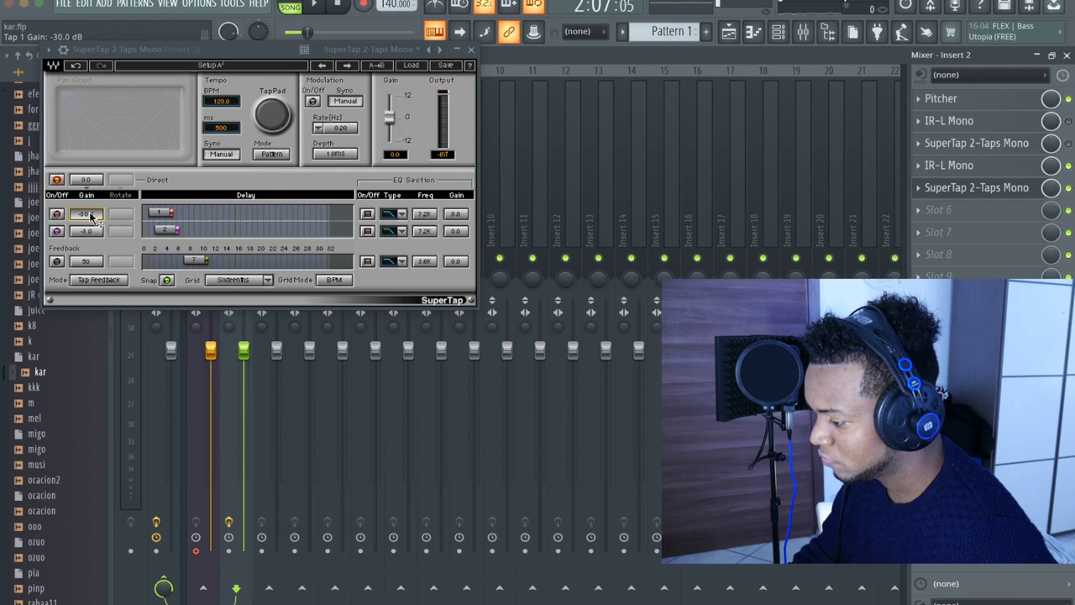
drag(93, 234, 93, 231)
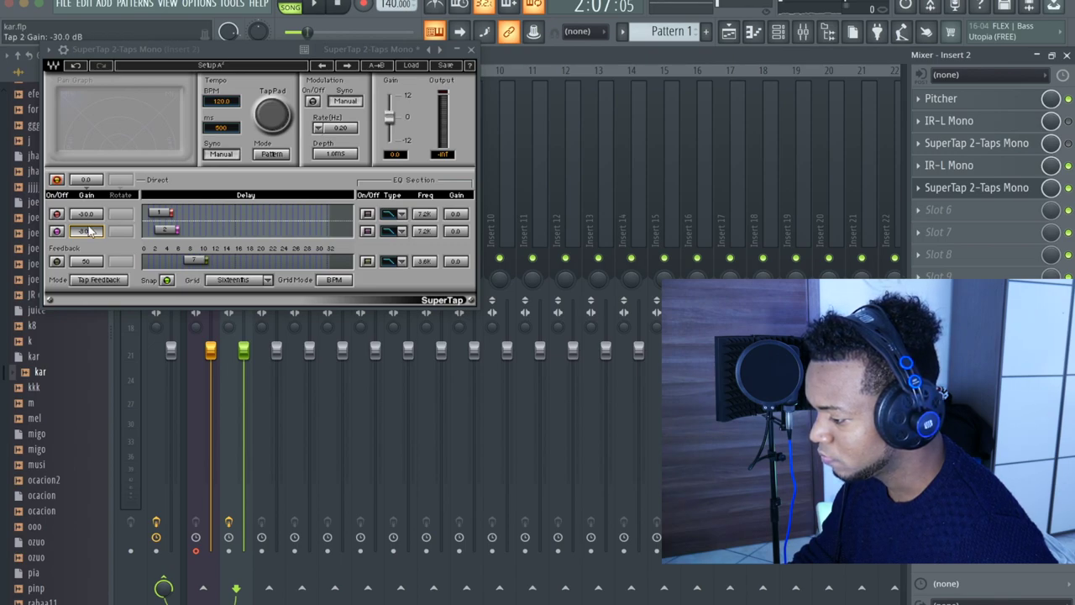
Step: Enable SuperTap's feedback with a gain of 15, and set the tap 1 delay to 4 and tap 2 to 8
click(57, 262)
drag(95, 265, 95, 279)
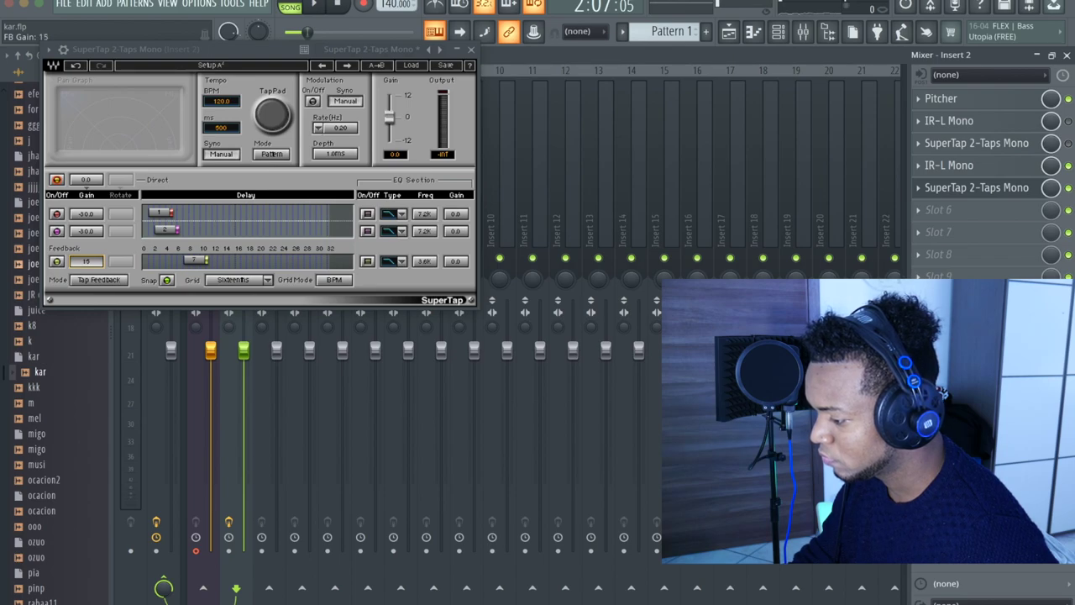
drag(162, 215, 181, 214)
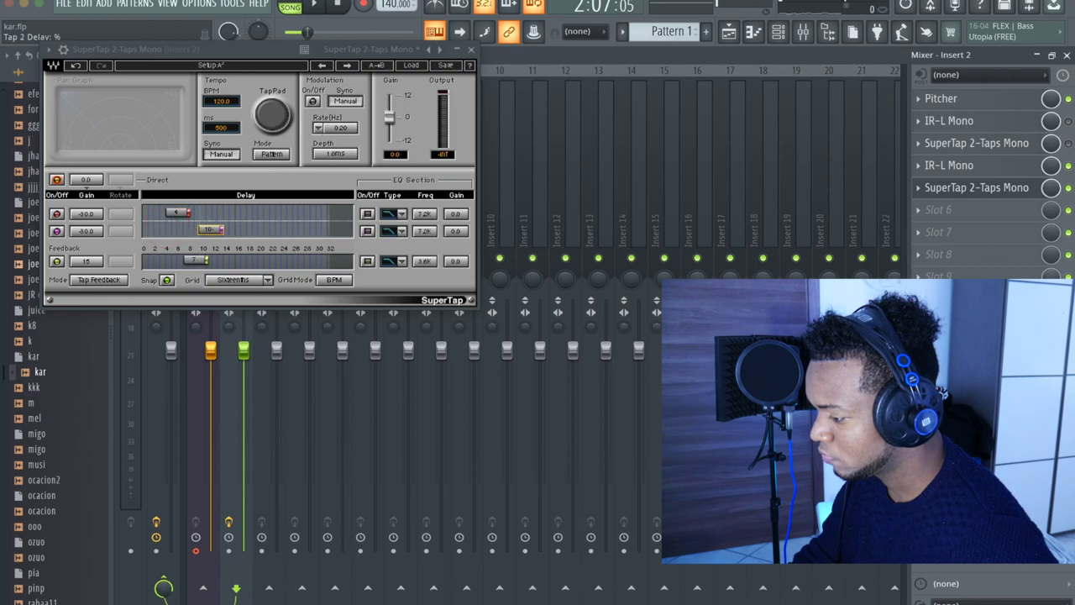
Step: Play the song with the new delay, close SuperTap and return to the playlist
click(317, 7)
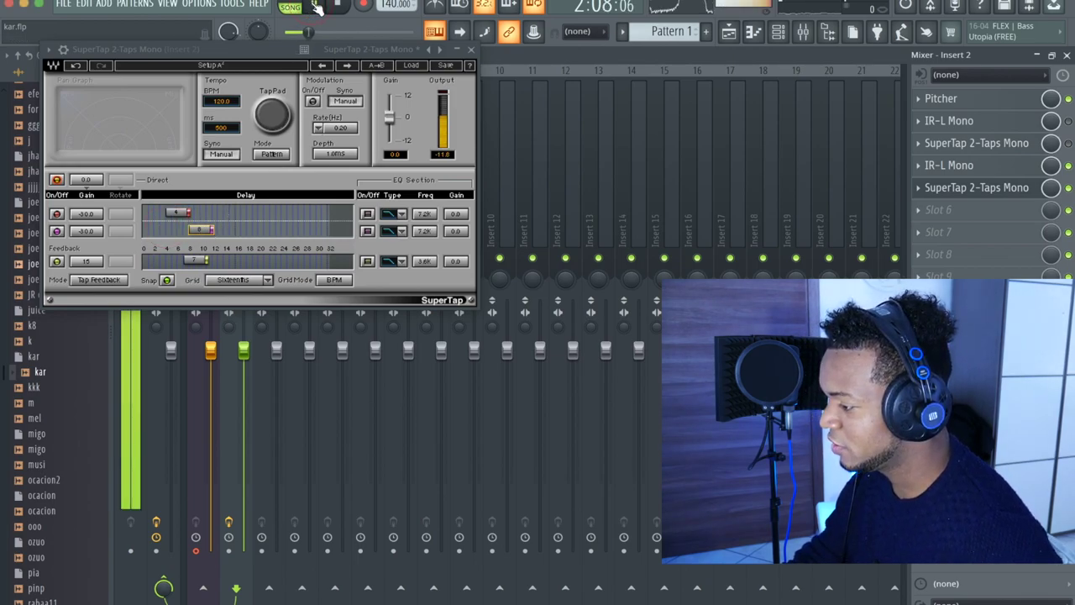
click(470, 49)
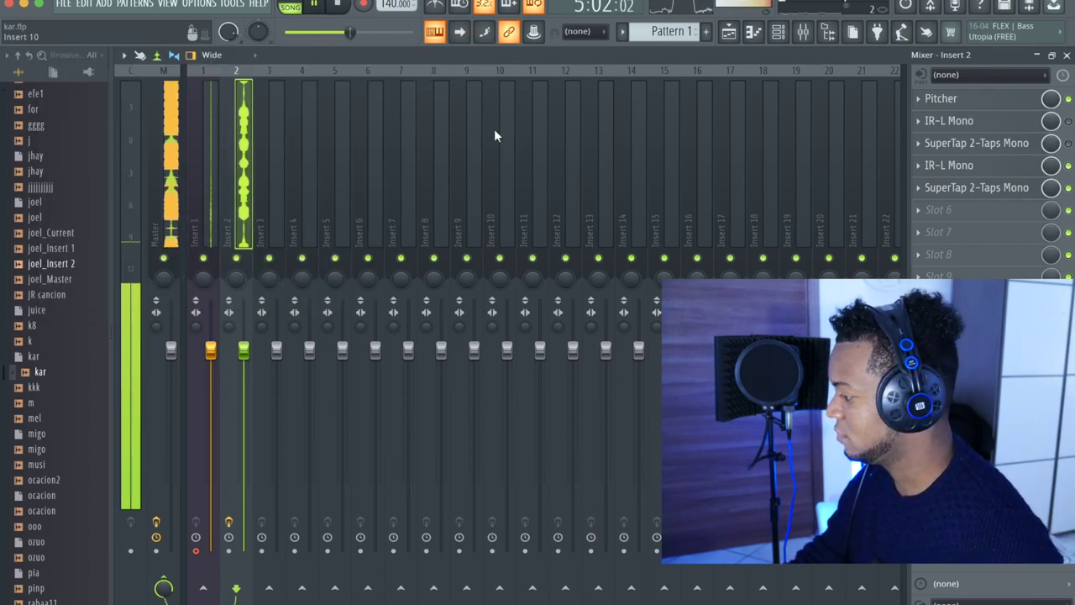
click(730, 36)
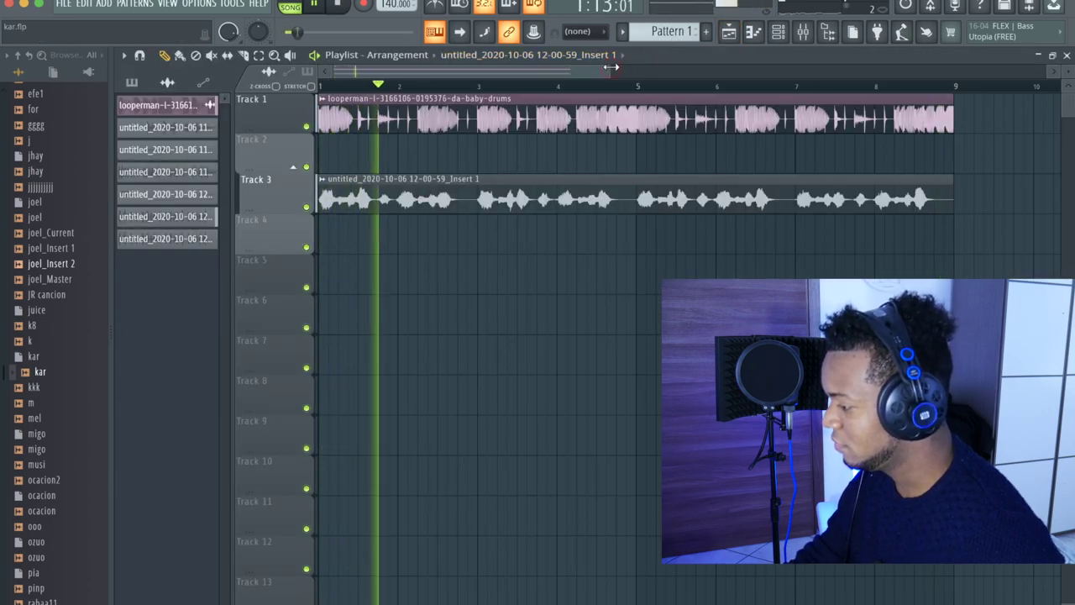
Step: Place copies of both clips starting at bar 9, with the drum loop on Track 2 and the vocal on Track 4
drag(611, 72, 816, 123)
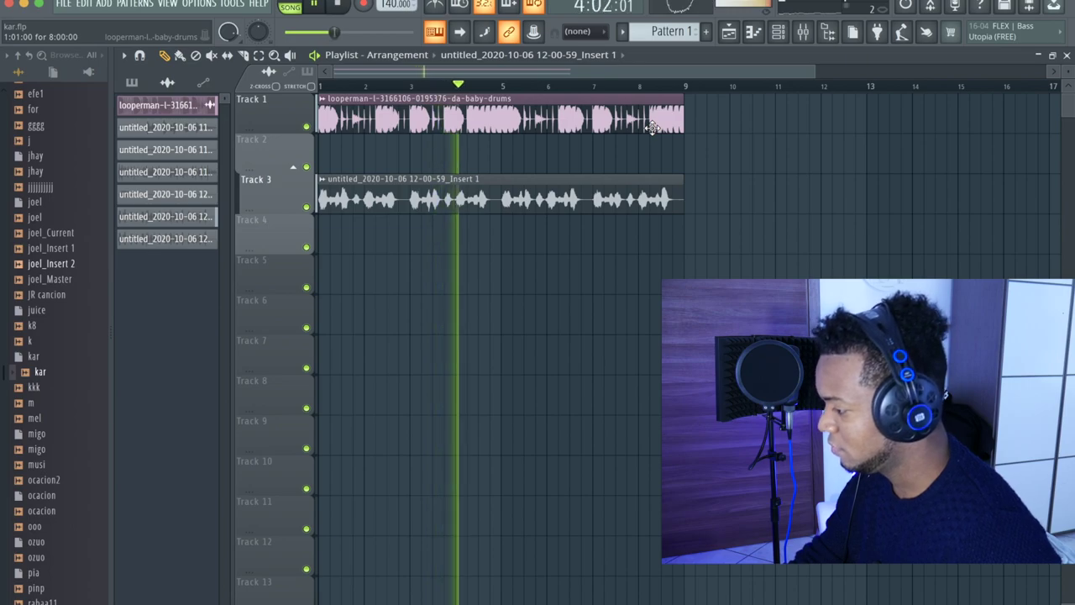
drag(817, 71, 591, 73)
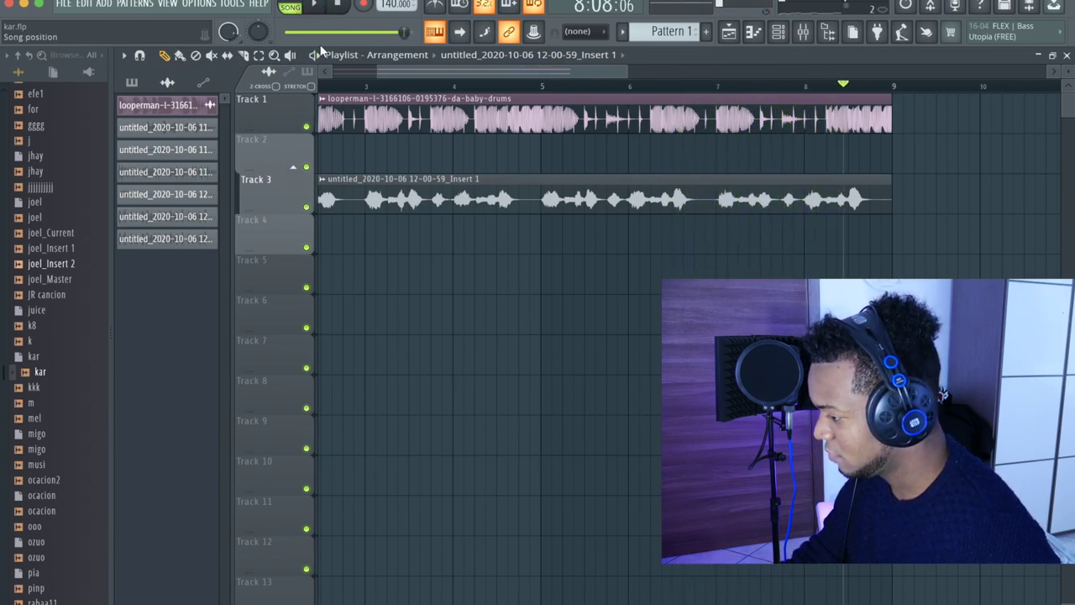
click(896, 154)
drag(537, 68, 508, 76)
drag(768, 144, 761, 149)
drag(712, 182, 725, 233)
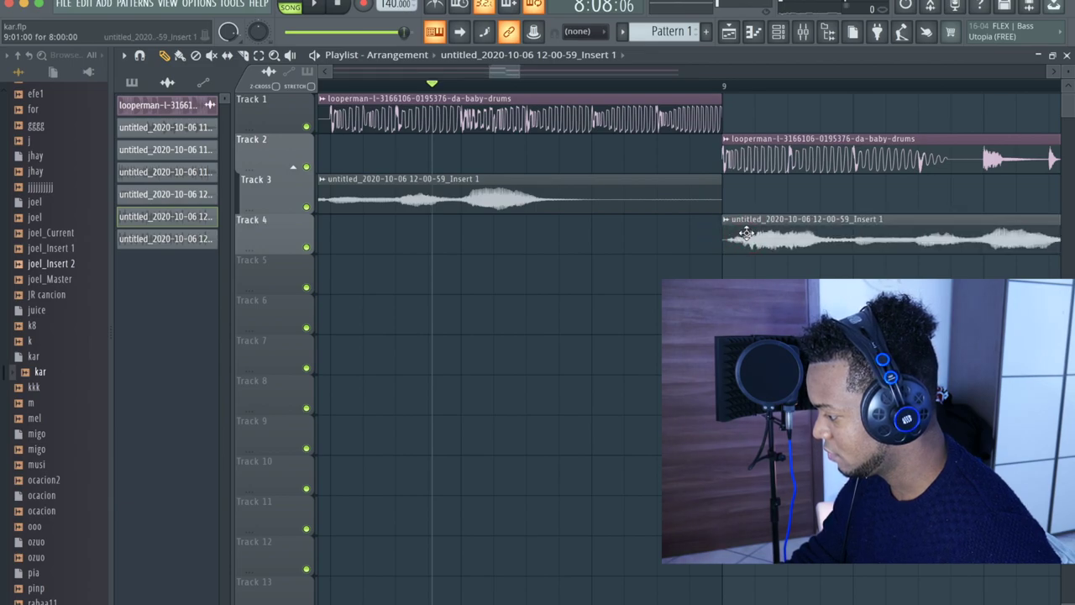
drag(516, 72, 527, 74)
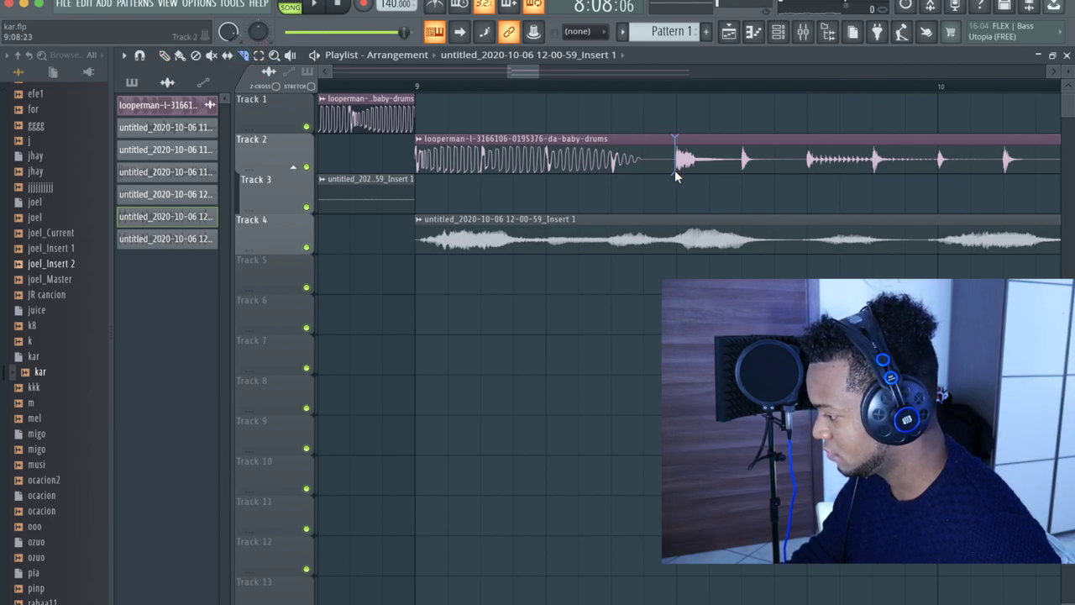
Step: Slice the copied drum loop on Track 2, delete the section from about bar 9.5 to 10.25, and play the arrangement around bar 9
drag(535, 73, 554, 73)
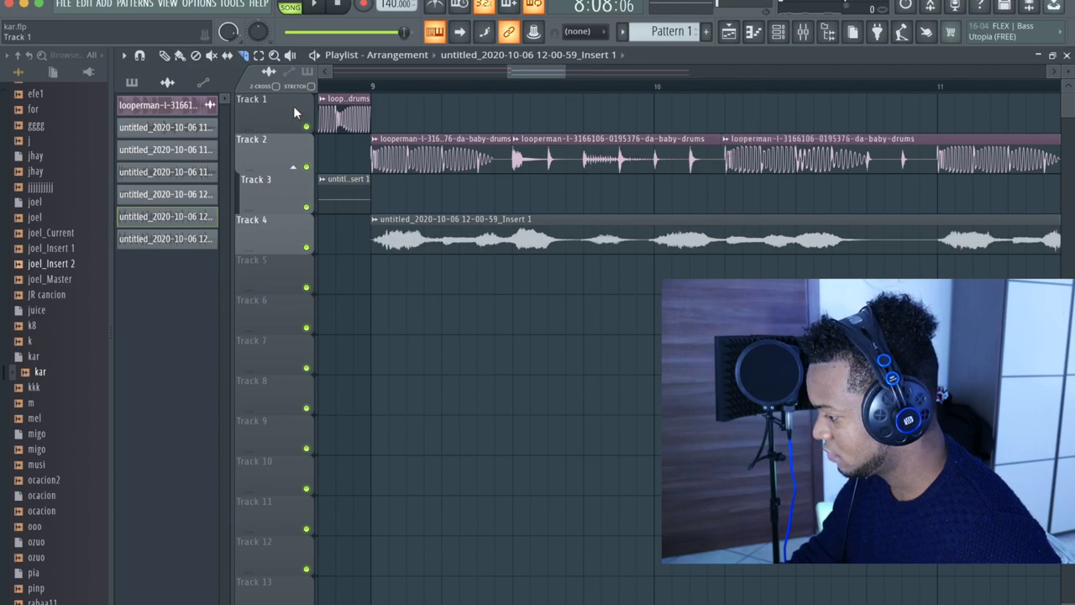
right_click(594, 139)
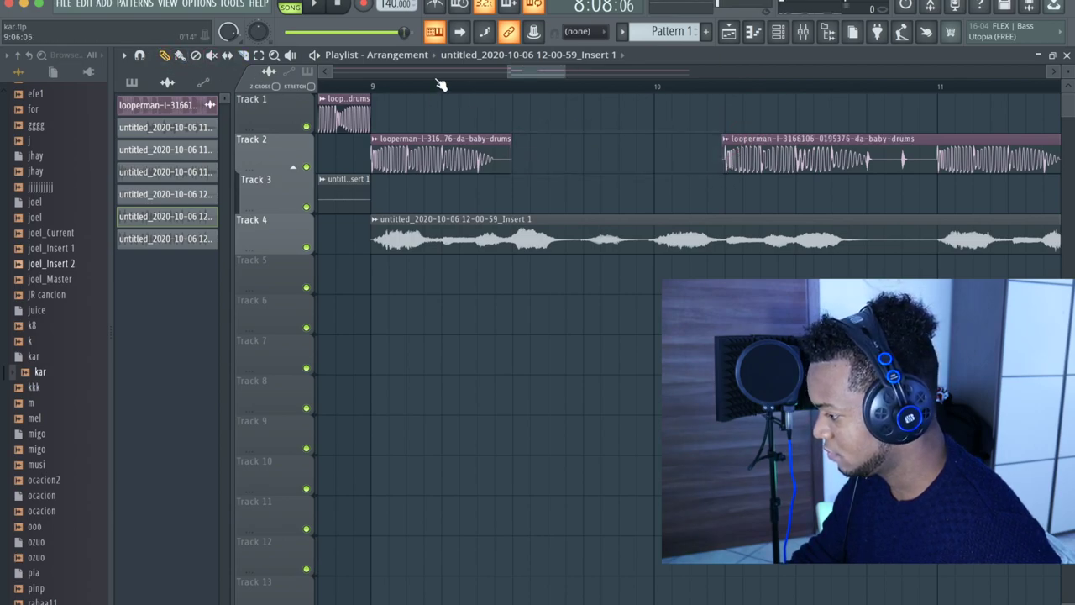
drag(509, 73, 429, 73)
click(314, 6)
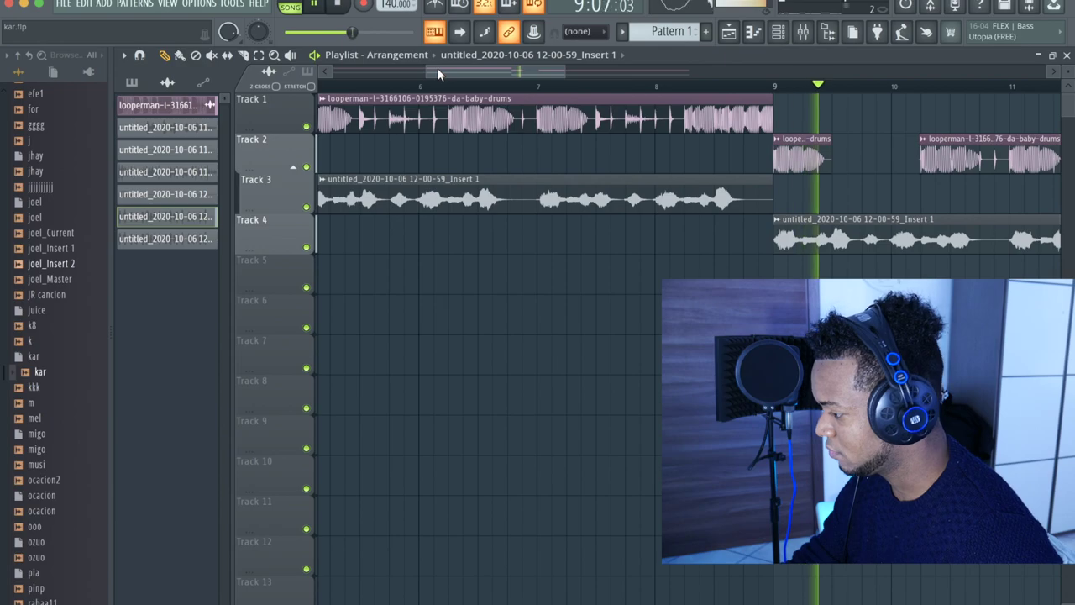
Step: Slice the Track 2 drum loop again and delete its section from about bar 13.4 to 14.2
drag(437, 74, 543, 85)
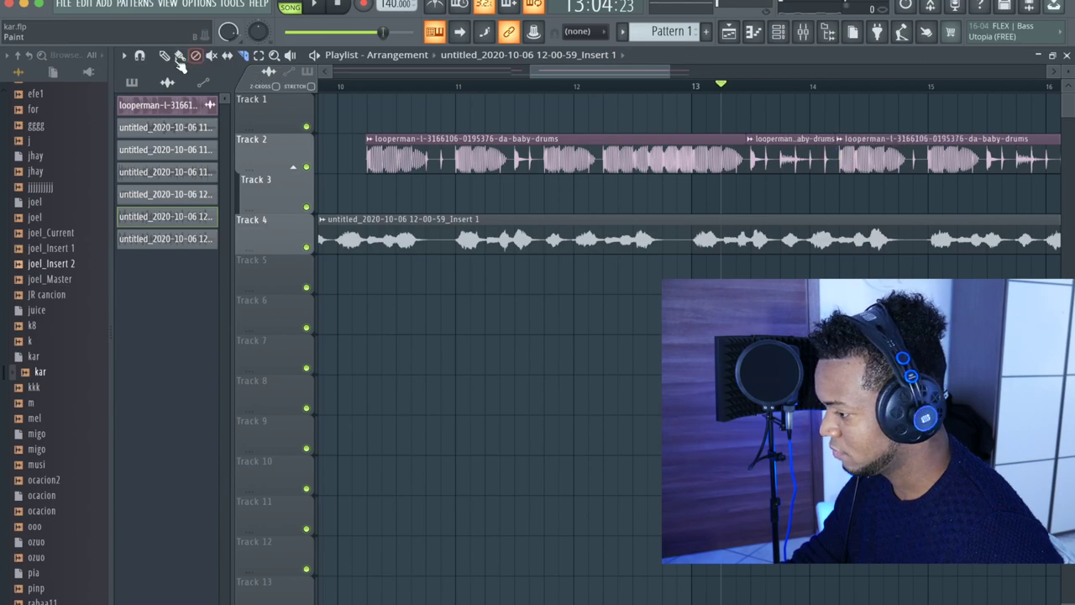
right_click(766, 151)
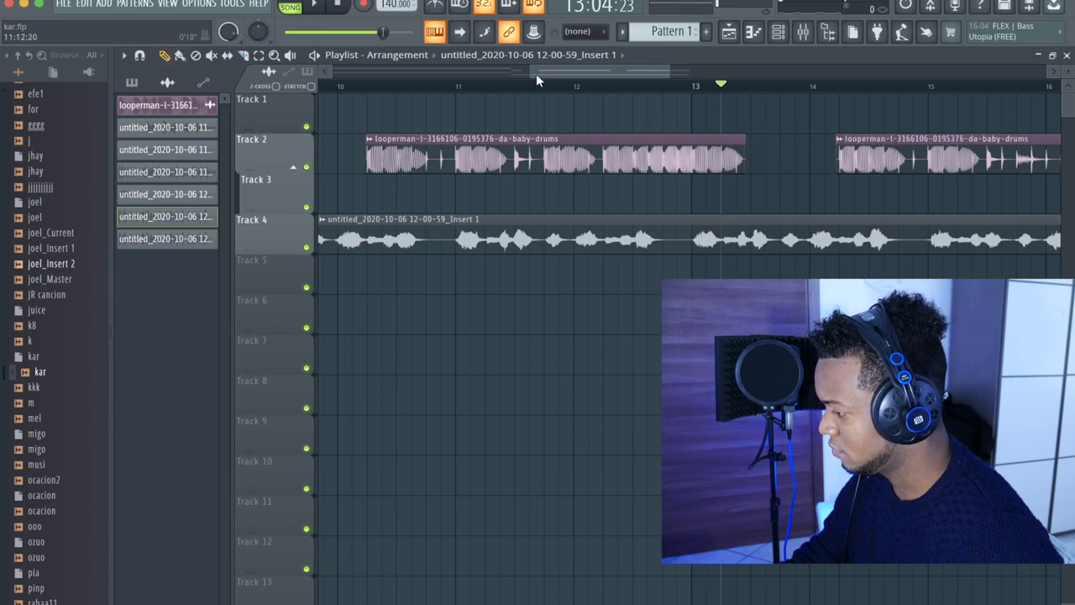
Step: Play the edited arrangement from bar 1 with all clips on Tracks 1 to 4 in view
drag(529, 72, 333, 72)
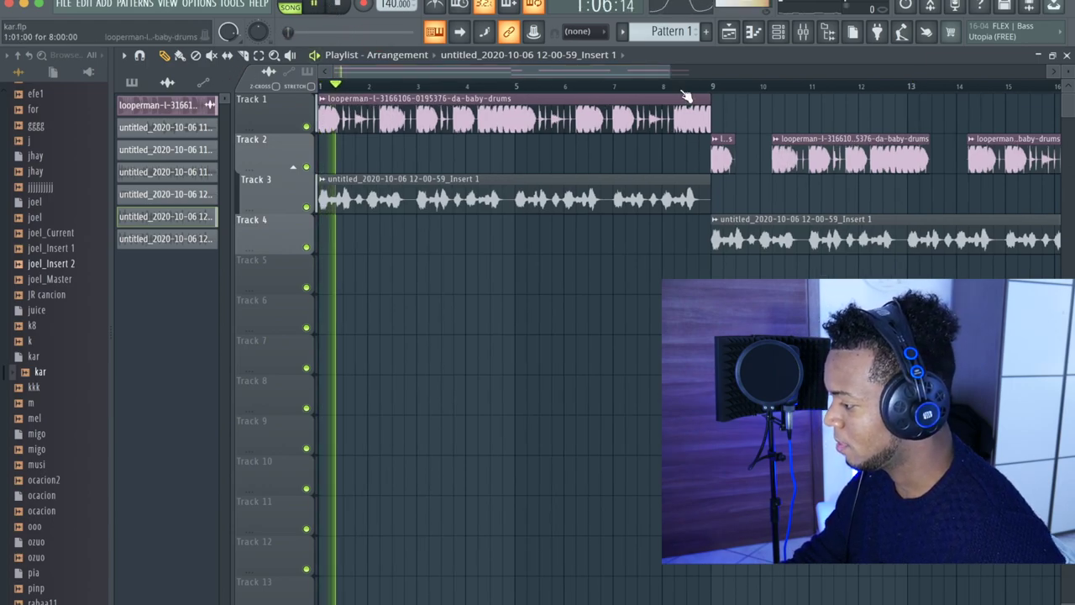
click(321, 5)
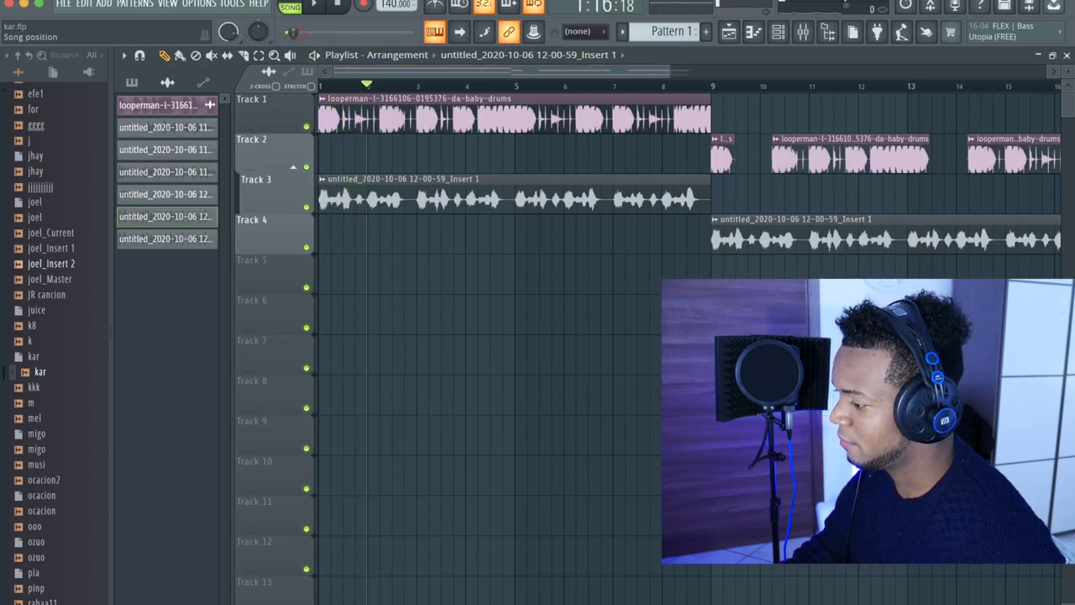
click(321, 5)
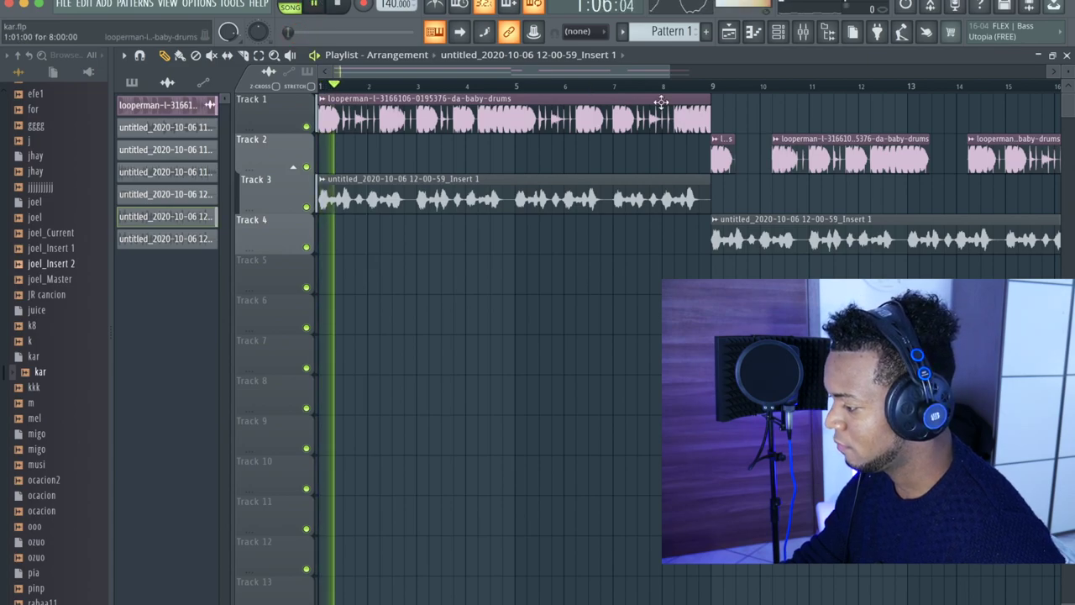
drag(670, 71, 865, 109)
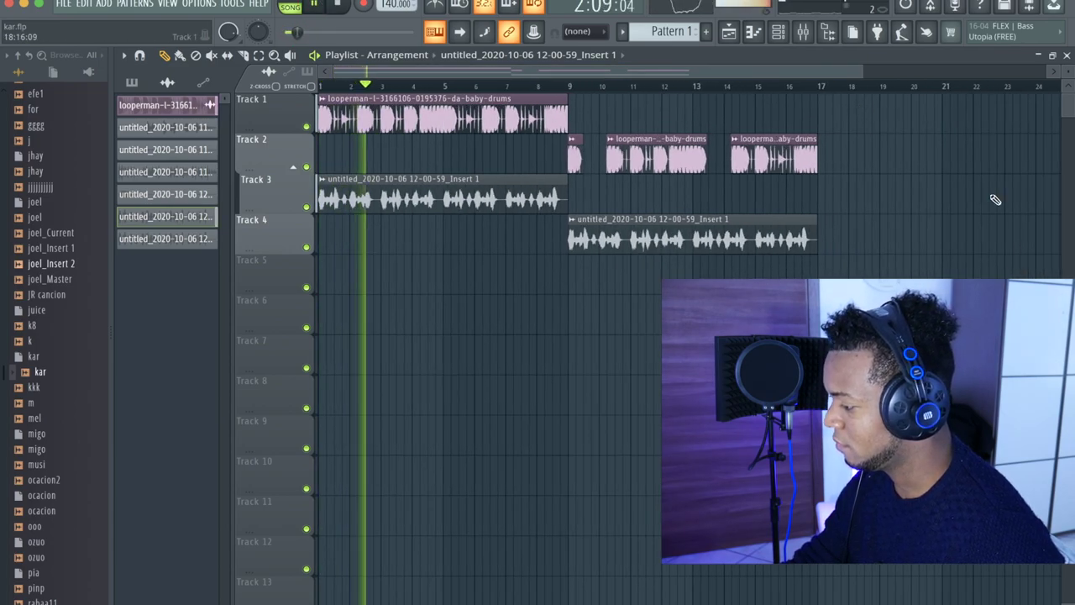